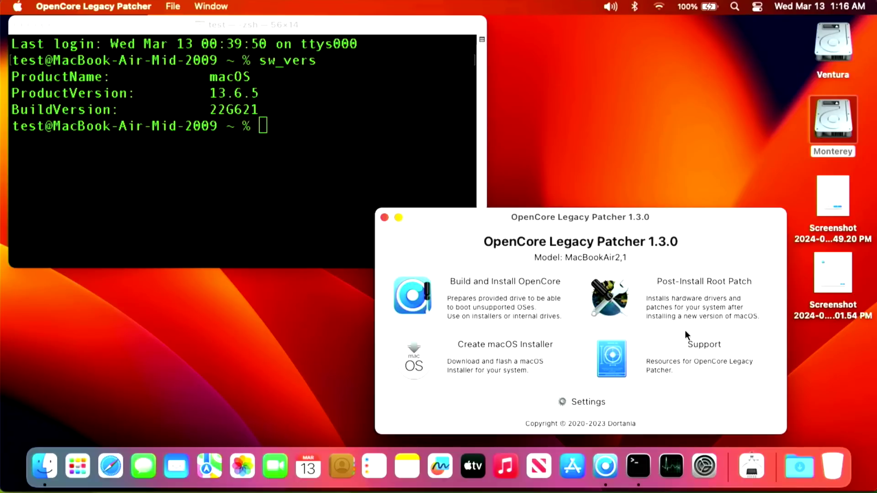
# - Launch System Settings from the Dock and show its Network page
pyautogui.click(706, 466)
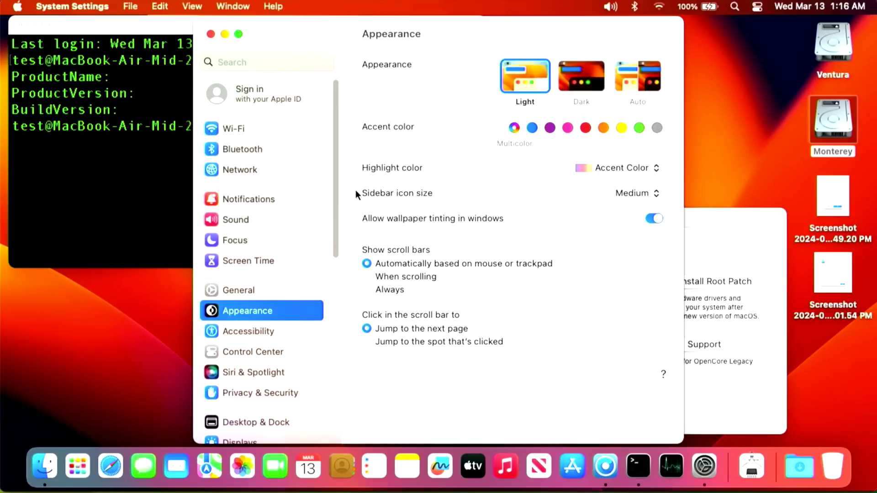
pyautogui.click(258, 171)
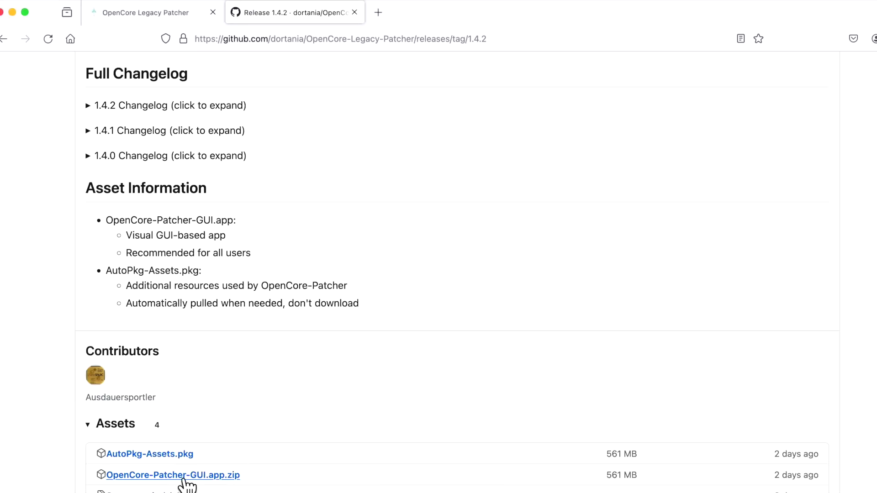
# - Download OpenCore-Patcher-GUI.app.zip from the 1.4.2 release assets and bring the Install ESD window forward
pyautogui.click(186, 477)
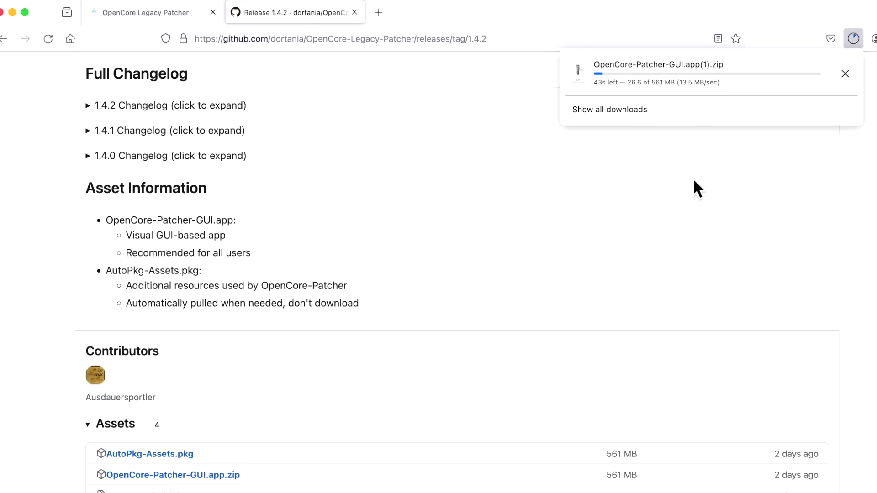
pyautogui.scroll(2, 30, 54)
pyautogui.press('super+l')
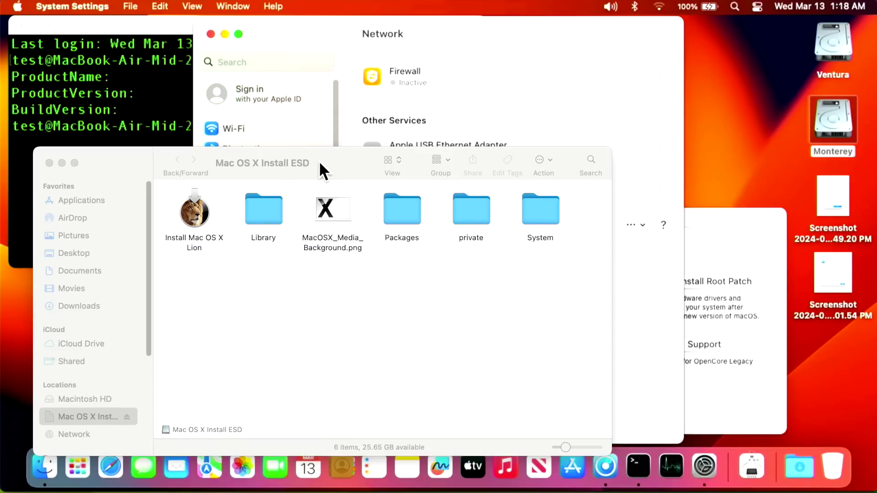
pyautogui.moveTo(319, 161); pyautogui.dragTo(457, 86)
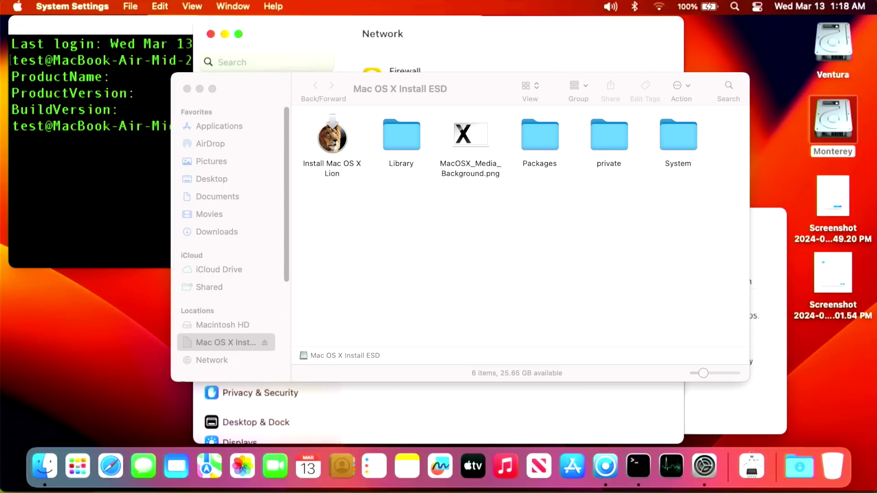
# - Copy OpenCore-Patcher-GUI.app(1).zip to the Install ESD drive, then to the Desktop, and close the drive
pyautogui.moveTo(421, 259); pyautogui.dragTo(437, 221)
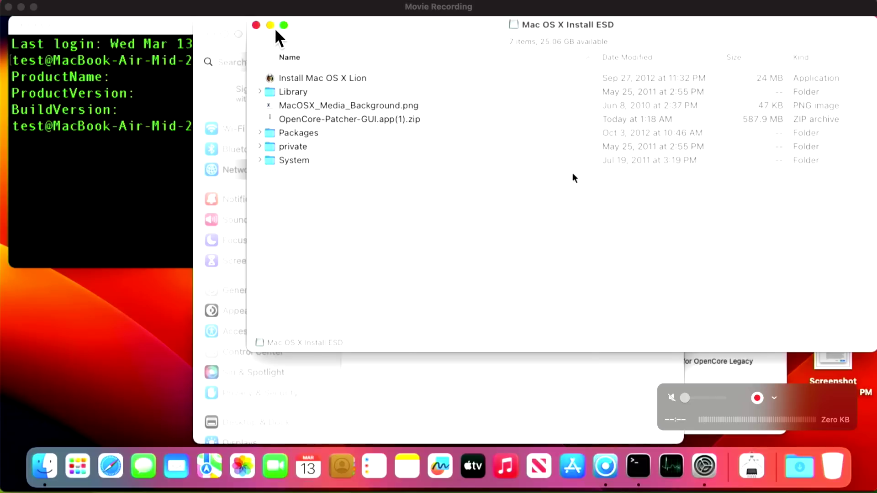
pyautogui.moveTo(295, 35); pyautogui.dragTo(169, 82)
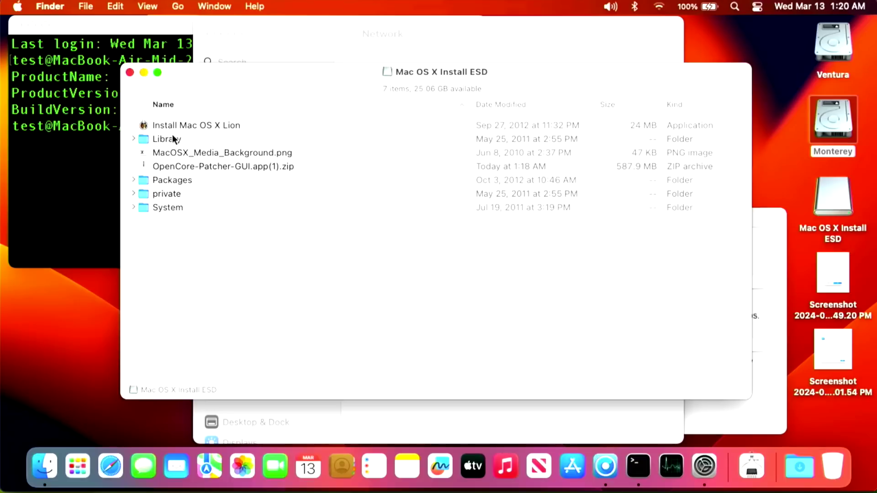
pyautogui.moveTo(201, 166); pyautogui.dragTo(723, 42)
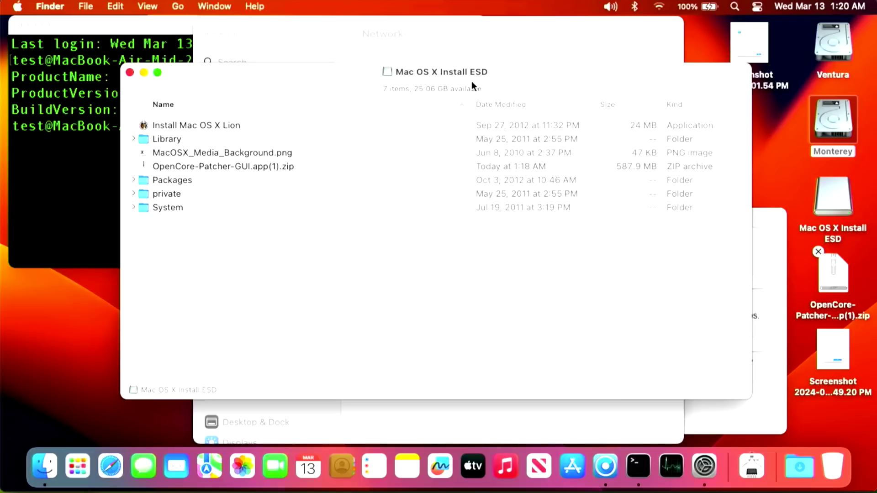
pyautogui.moveTo(264, 73); pyautogui.dragTo(176, 102)
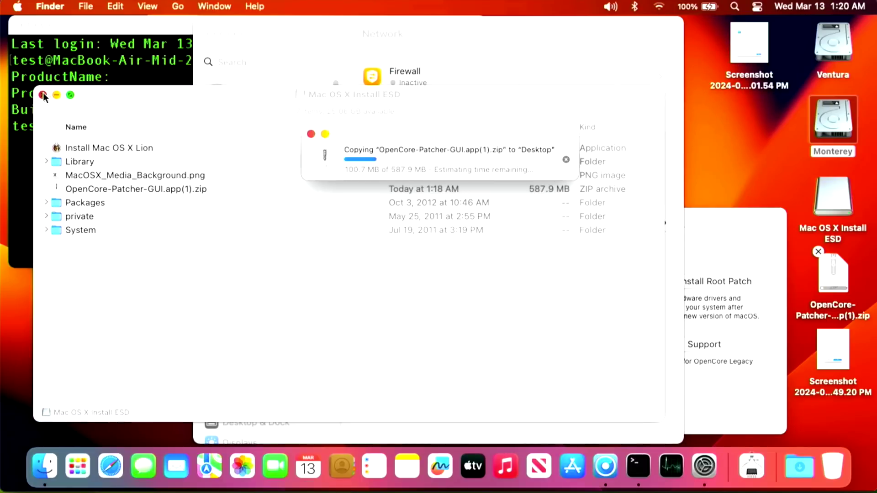
pyautogui.click(42, 94)
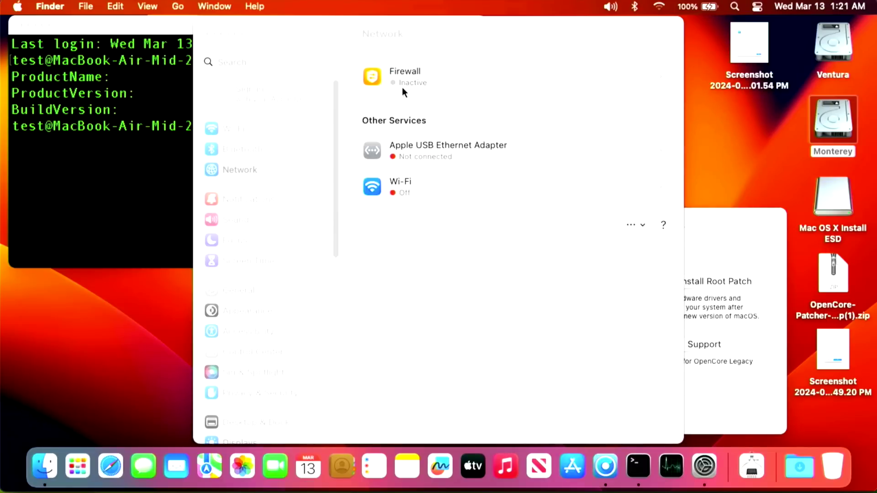
# - Open the Applications folder on the Ventura disk and locate the existing OpenCore-Patcher app
pyautogui.doubleClick(849, 54)
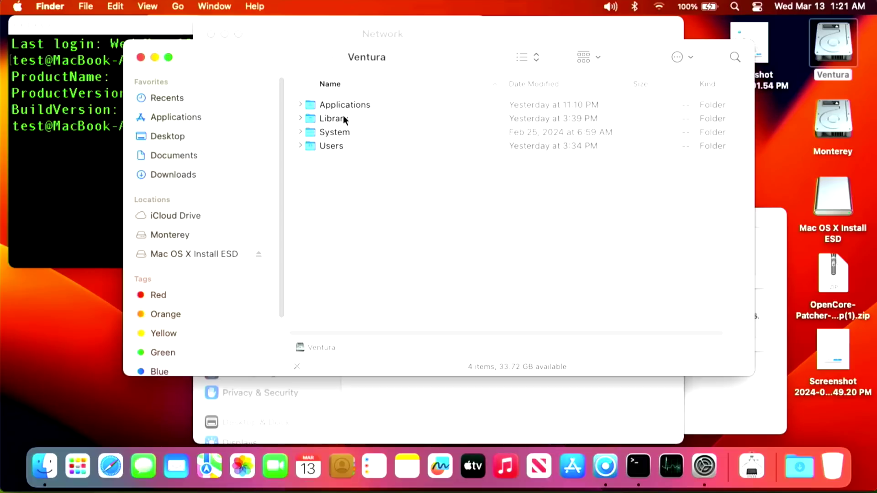
pyautogui.doubleClick(341, 104)
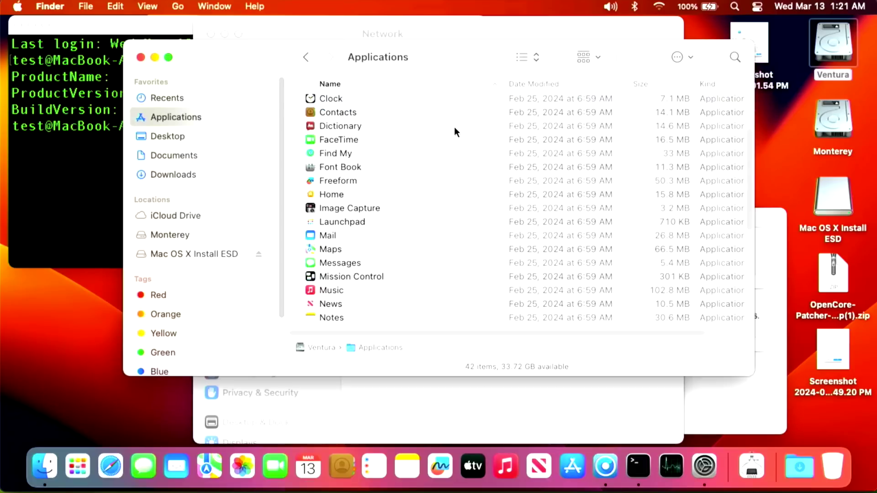
pyautogui.moveTo(476, 60); pyautogui.dragTo(438, 91)
pyautogui.scroll(3, 410, 178)
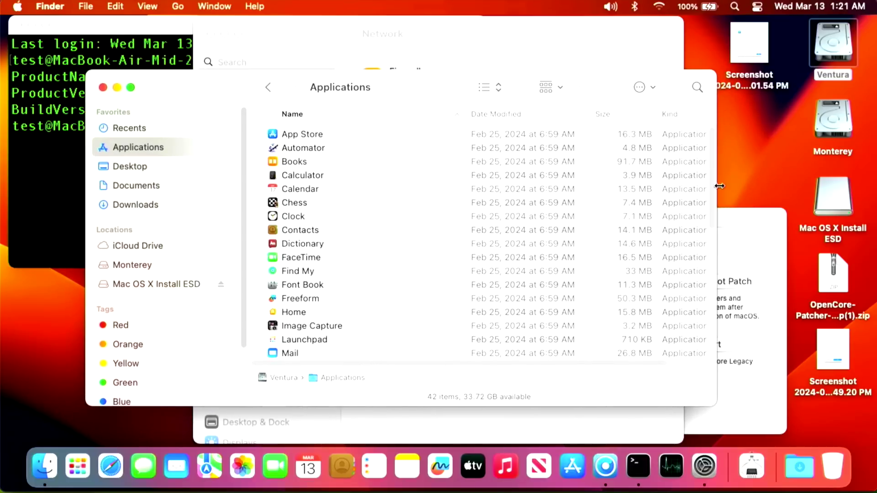
pyautogui.moveTo(711, 183); pyautogui.dragTo(727, 336)
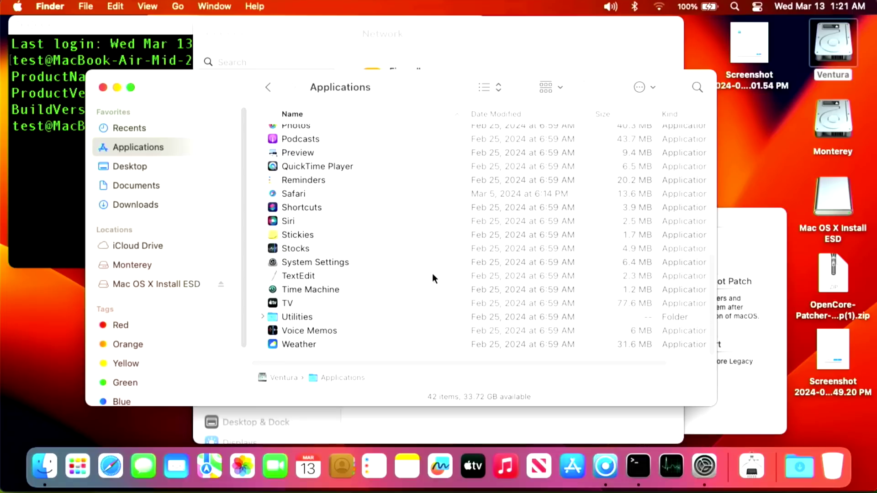
pyautogui.press('o')
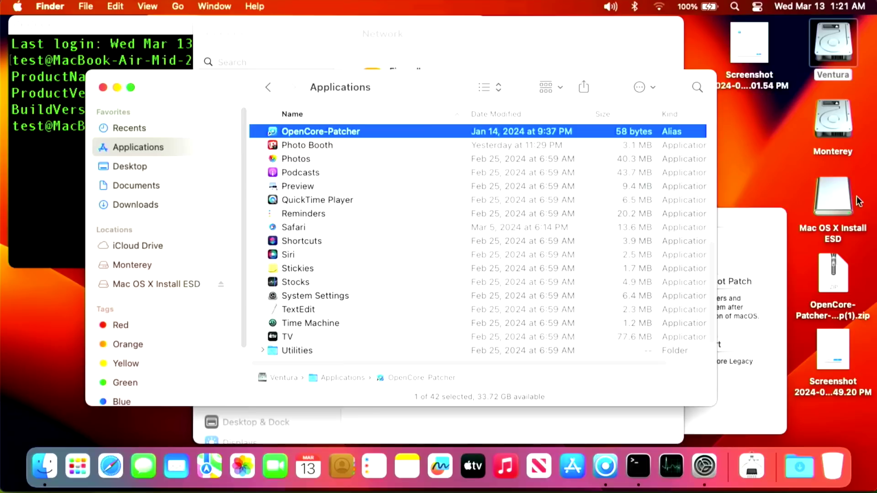
# - Unzip the OpenCore-Patcher download on the Desktop and drag the new app into Applications
pyautogui.click(842, 281)
pyautogui.doubleClick(841, 281)
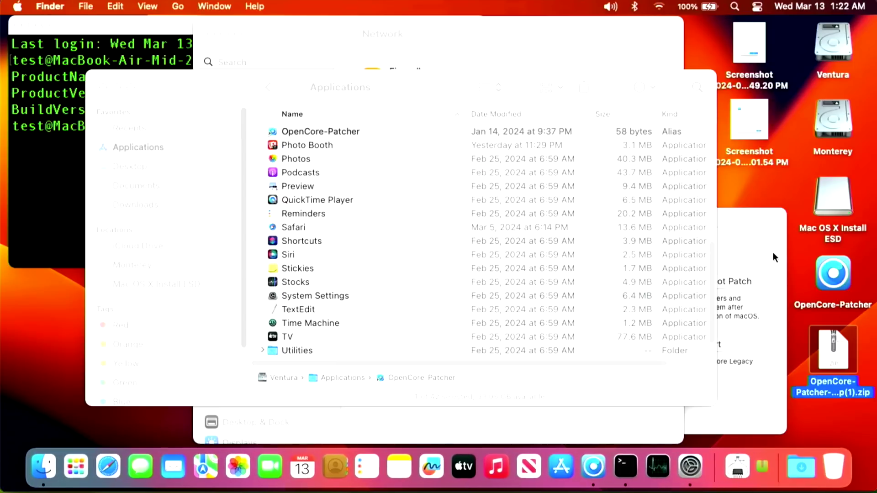
pyautogui.moveTo(830, 273); pyautogui.dragTo(429, 249)
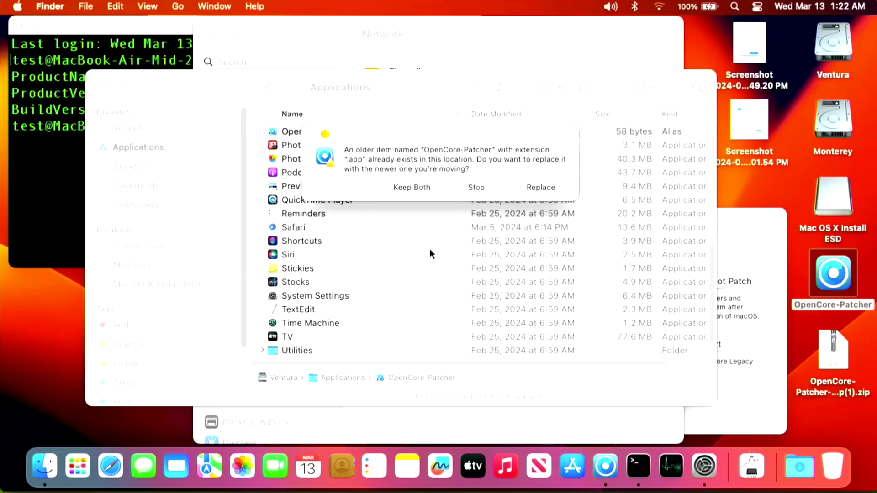
# - Replace the old OpenCore-Patcher in Applications and eject the Mac OS X Install ESD drive
pyautogui.click(548, 185)
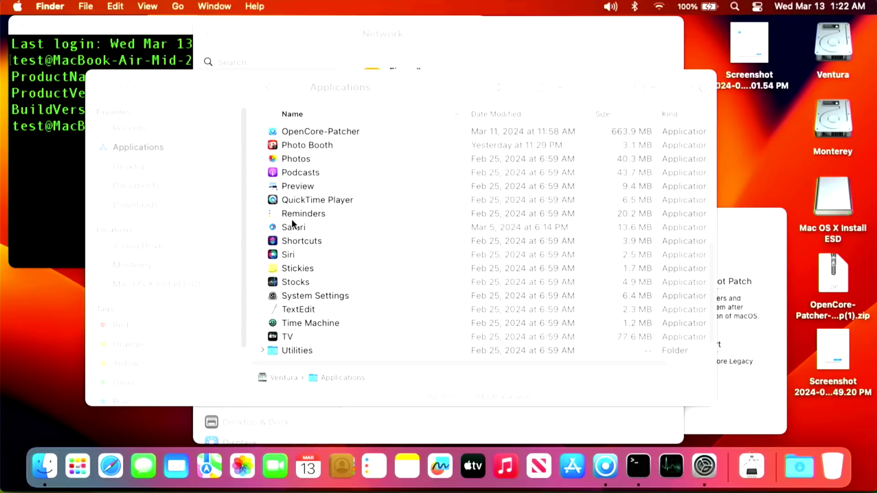
pyautogui.click(320, 131)
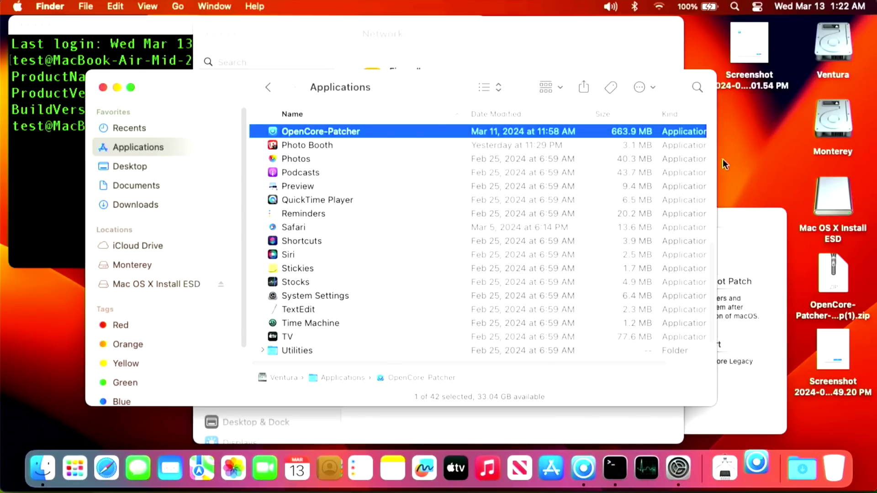
pyautogui.moveTo(840, 233); pyautogui.dragTo(840, 452)
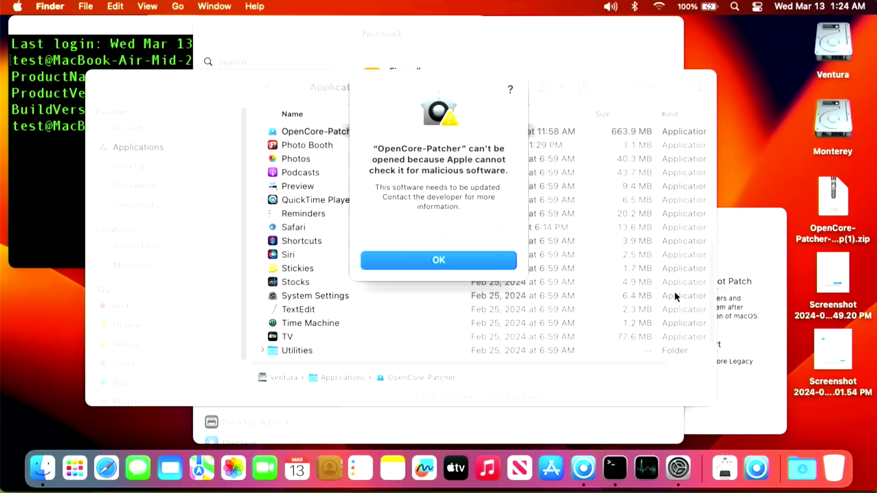
pyautogui.press('Return')
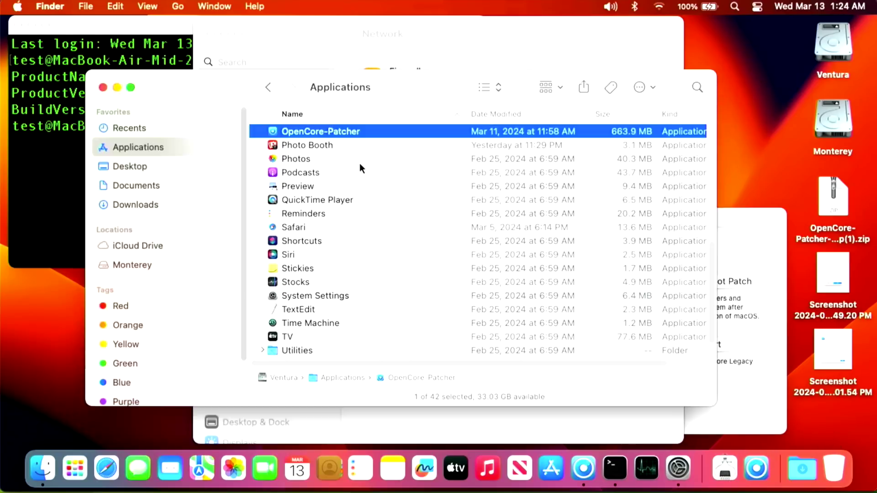
# - Open OpenCore-Patcher via the right-click Open command, approving the Gatekeeper warning
pyautogui.rightClick(338, 129)
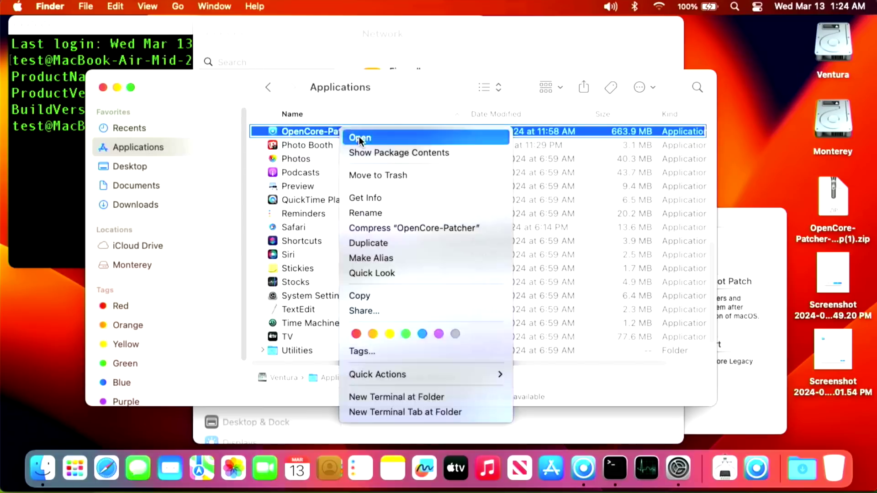
pyautogui.click(358, 137)
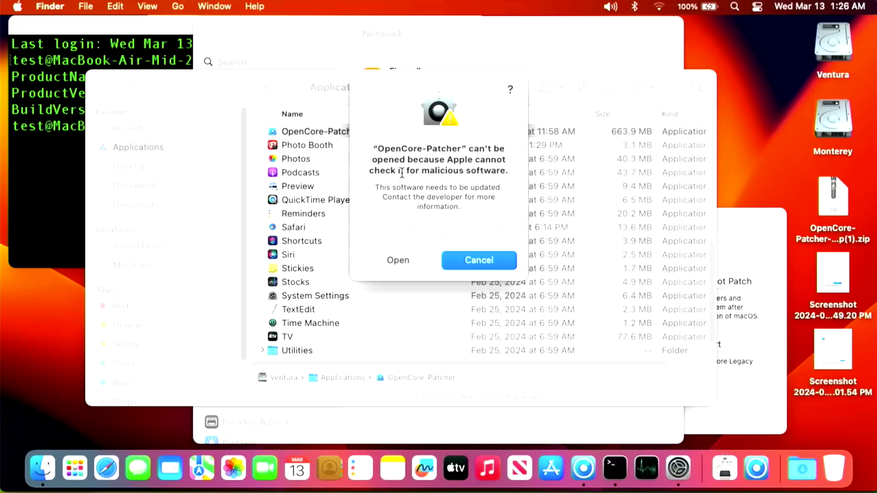
pyautogui.click(395, 259)
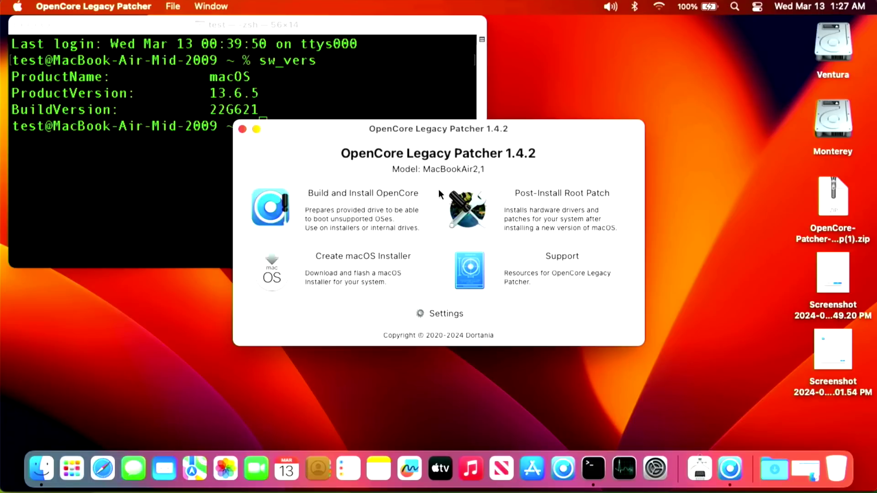
# - Build and install OpenCore to the 120 GB OWC SSD, skip rebooting, and open Post-Install Root Patch
pyautogui.click(399, 194)
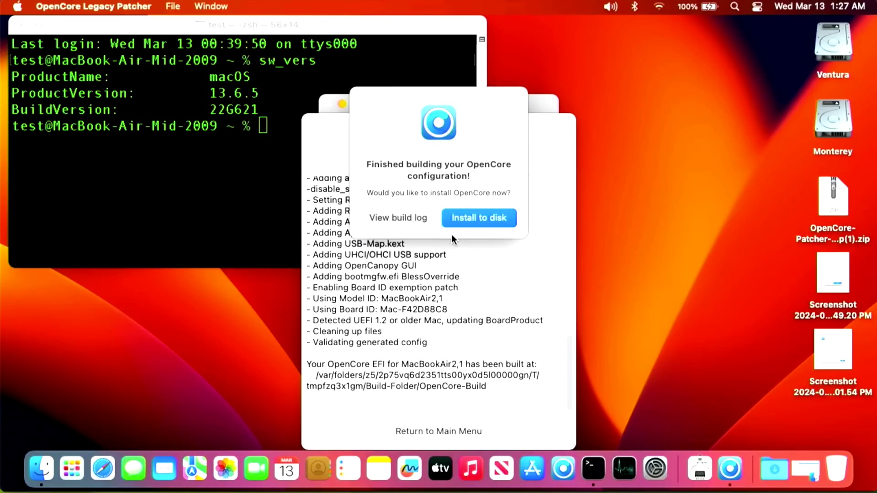
pyautogui.click(475, 224)
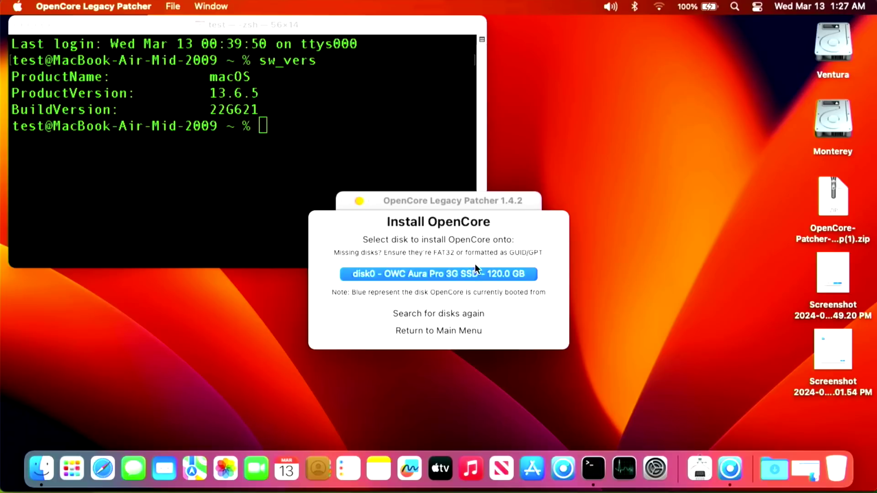
pyautogui.click(475, 267)
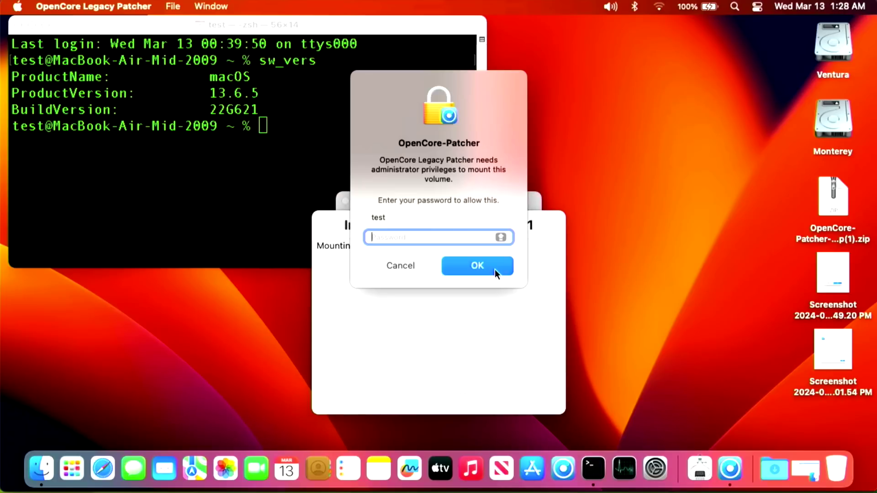
pyautogui.click(495, 270)
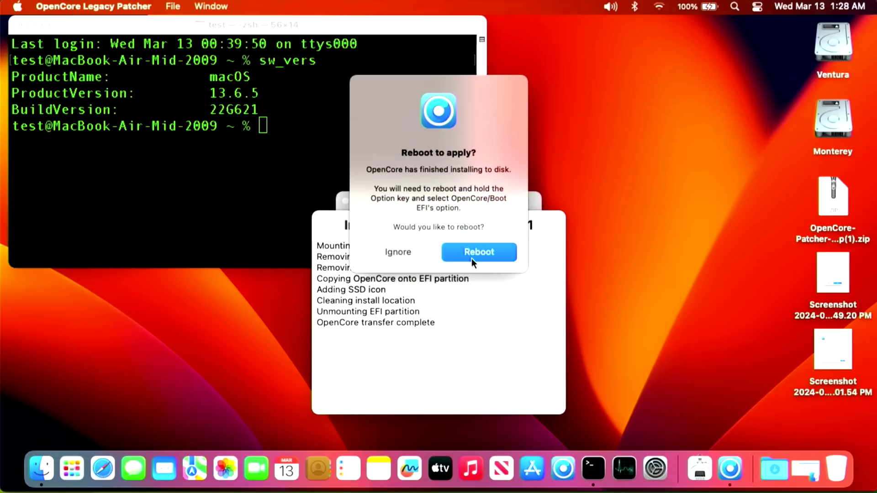
pyautogui.click(402, 252)
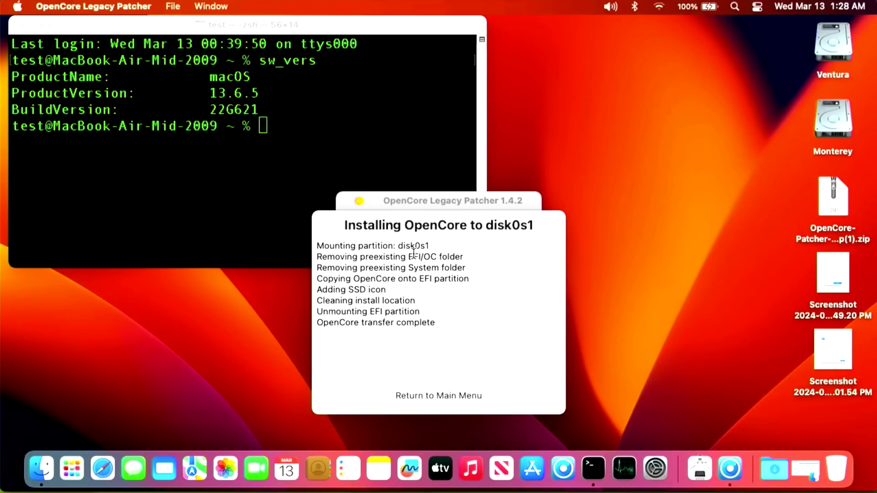
pyautogui.click(447, 396)
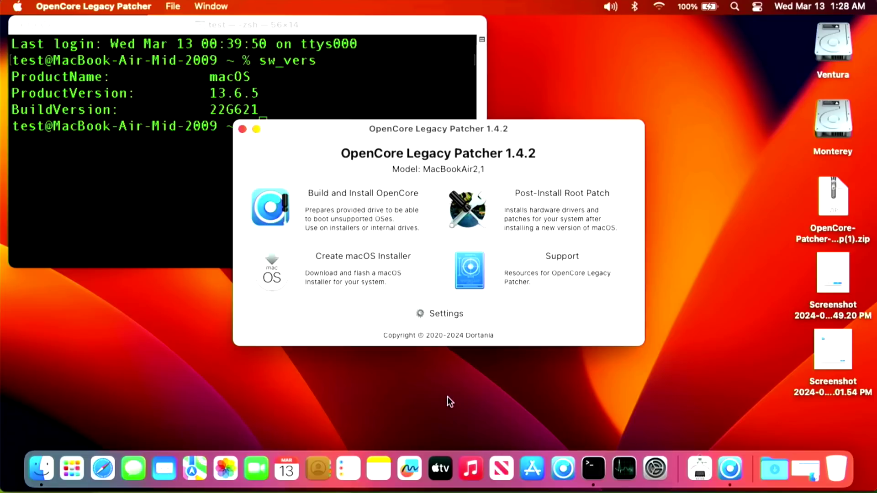
pyautogui.click(542, 193)
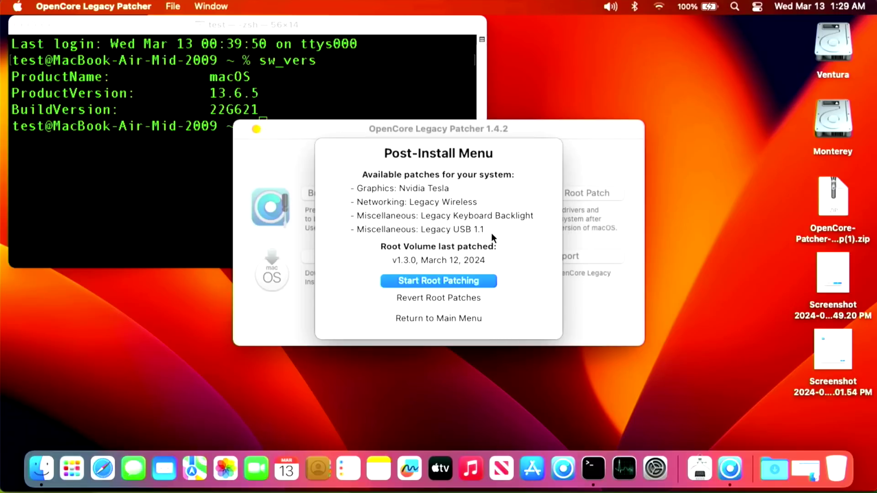
# - Start root patching, relaunch as root with the administrator password, and choose Reboot when finished
pyautogui.click(474, 280)
pyautogui.click(462, 225)
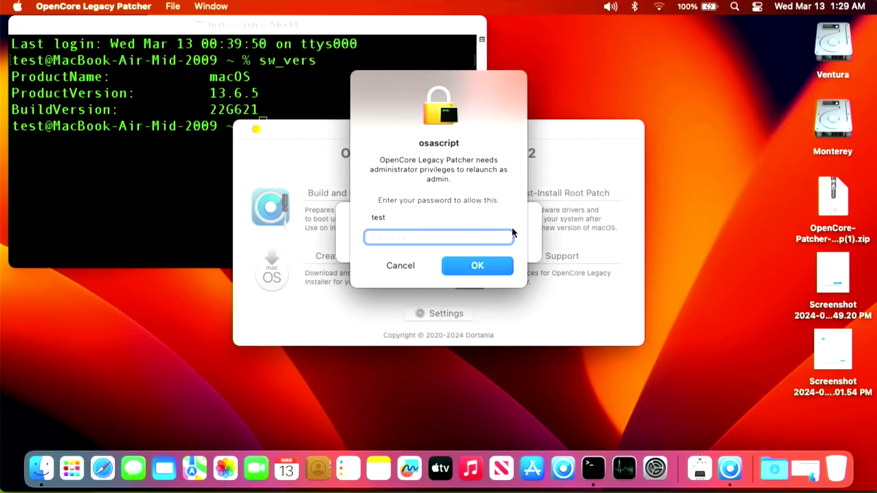
pyautogui.write('test')
pyautogui.press('Return')
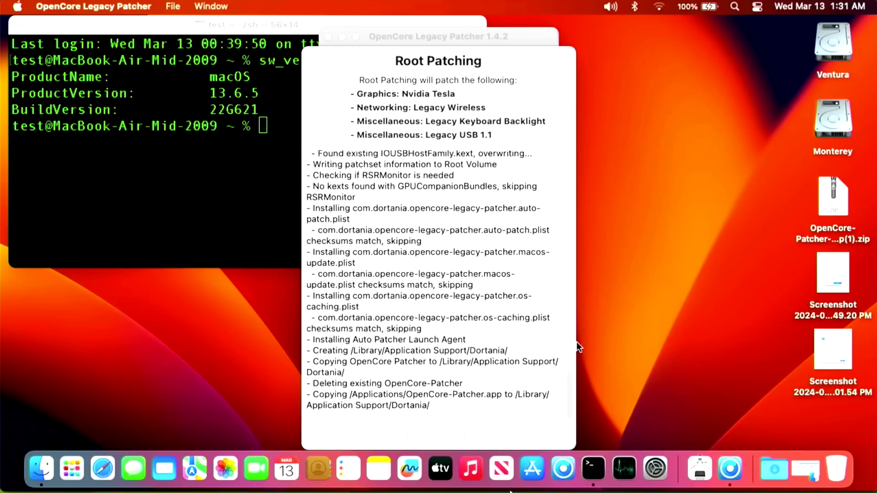
pyautogui.moveTo(403, 348)
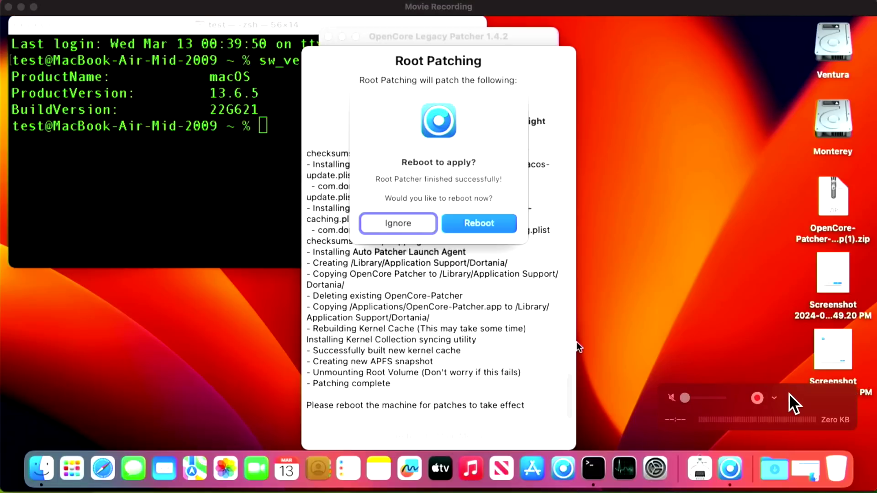
pyautogui.click(504, 229)
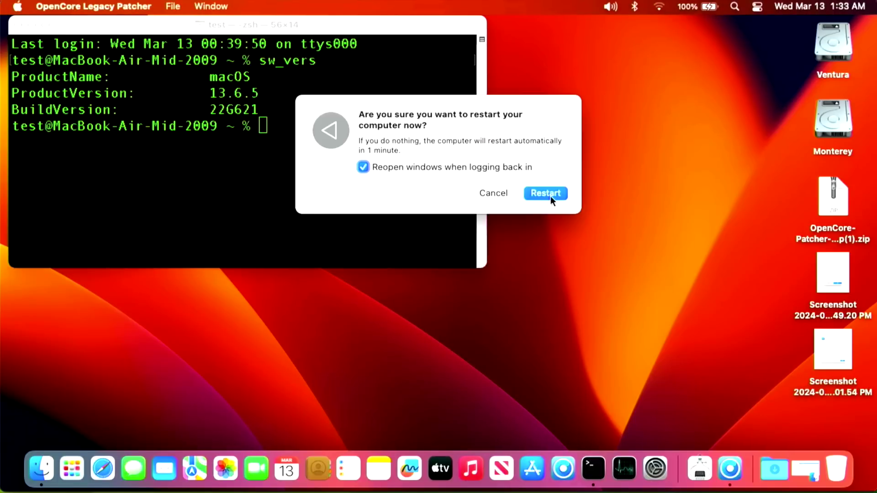
# - Confirm the restart, then try joining the Grimlock Wi-Fi network and dismiss the failure alert
pyautogui.click(548, 193)
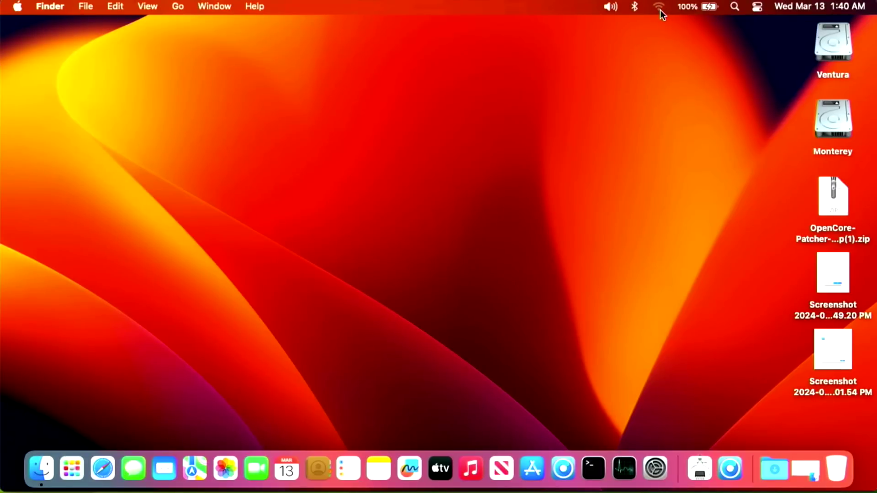
pyautogui.click(659, 10)
pyautogui.click(659, 11)
pyautogui.click(658, 11)
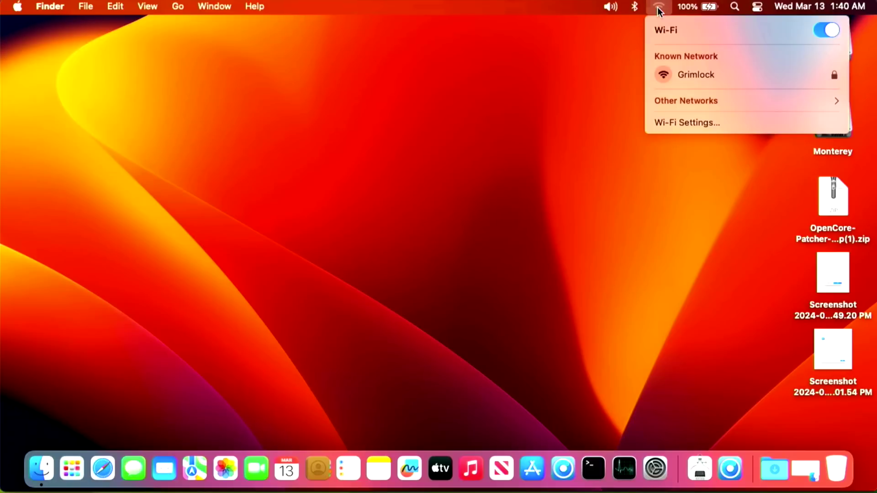
pyautogui.click(664, 74)
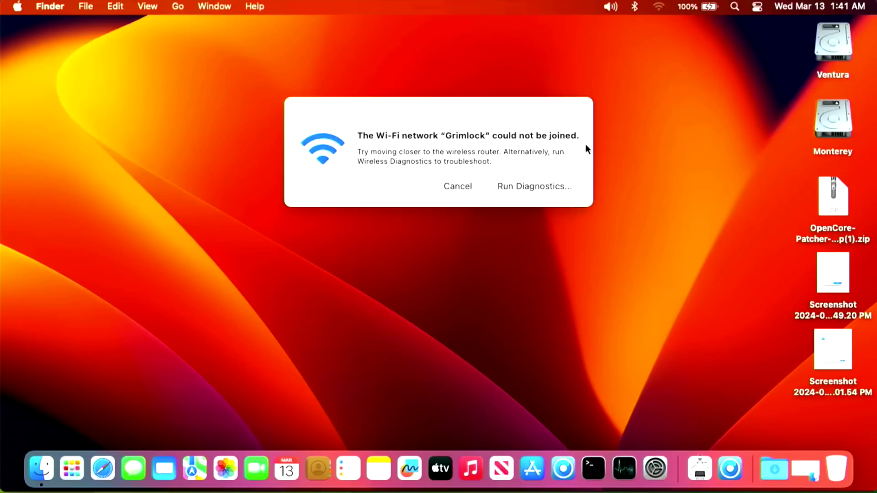
pyautogui.press('Escape')
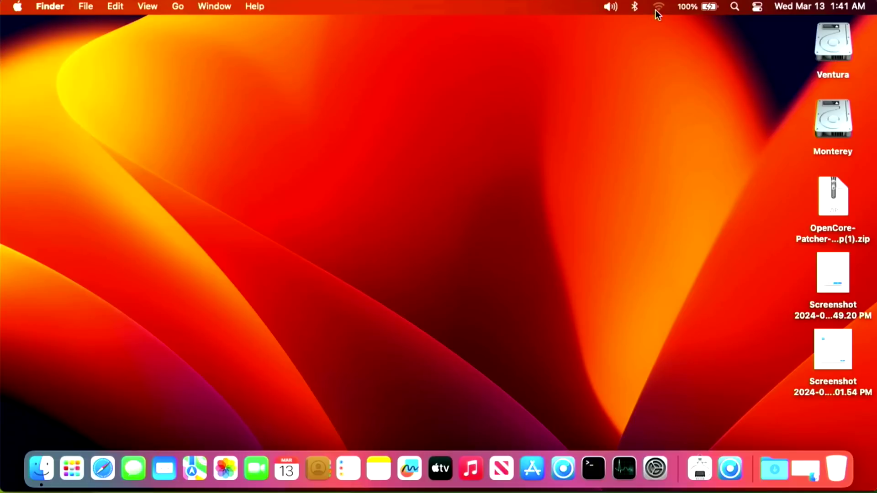
pyautogui.click(658, 9)
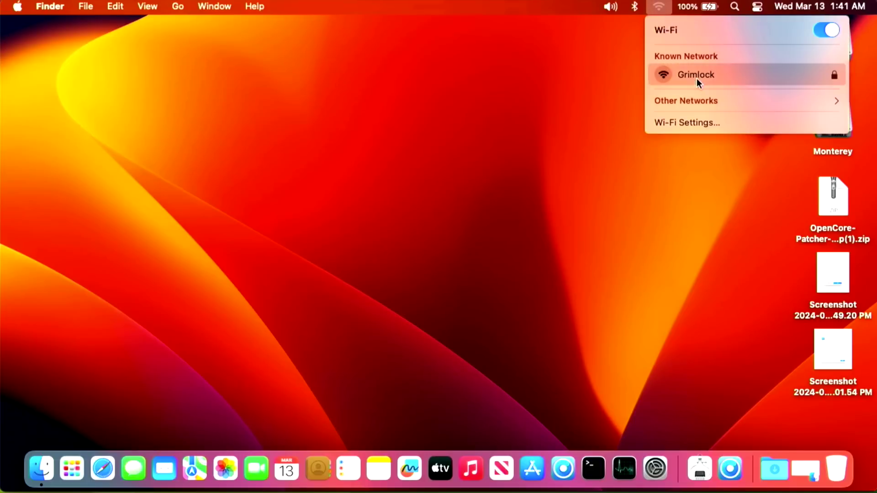
# - Forget Grimlock in Wi-Fi Settings, then reconnect to it by entering its password
pyautogui.click(699, 122)
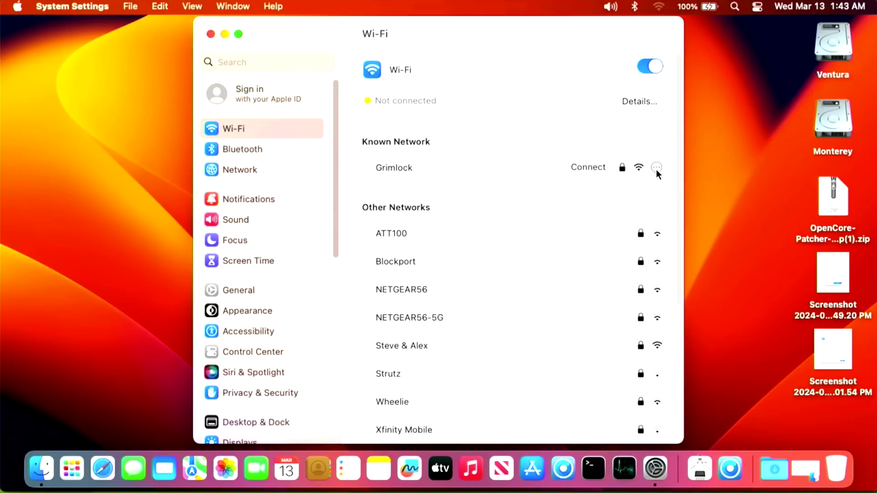
pyautogui.click(656, 168)
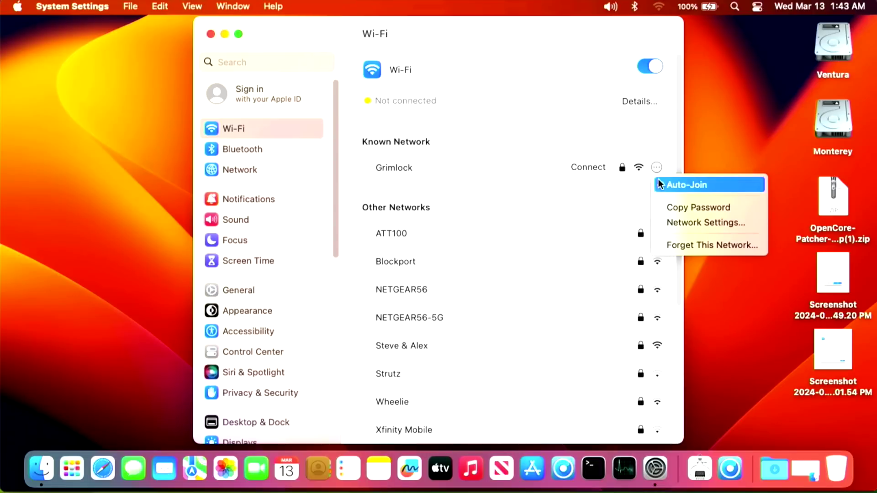
pyautogui.click(686, 247)
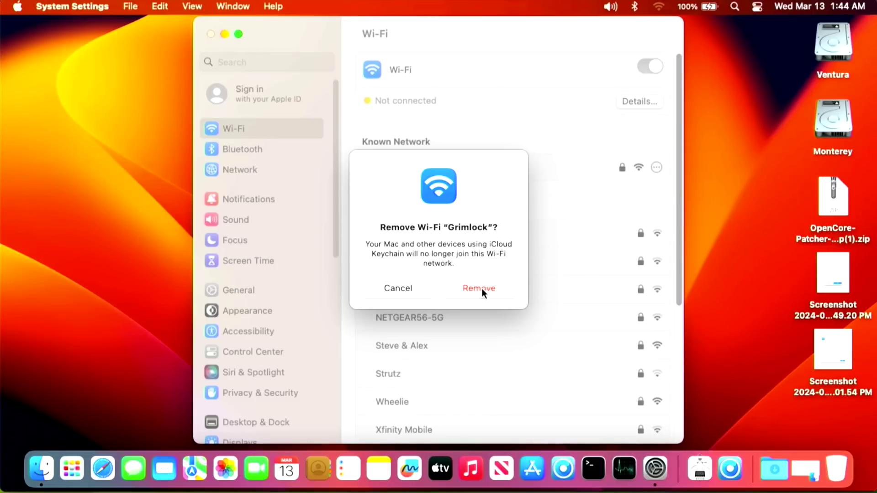
pyautogui.click(478, 288)
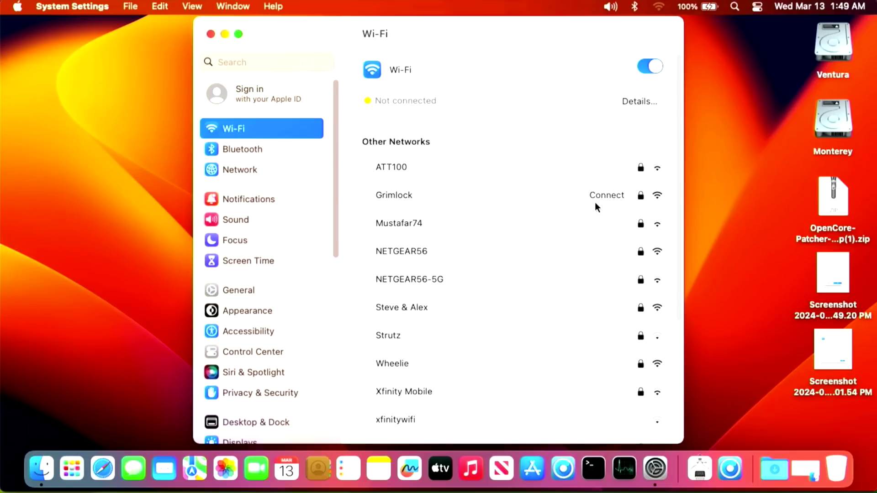
pyautogui.click(607, 200)
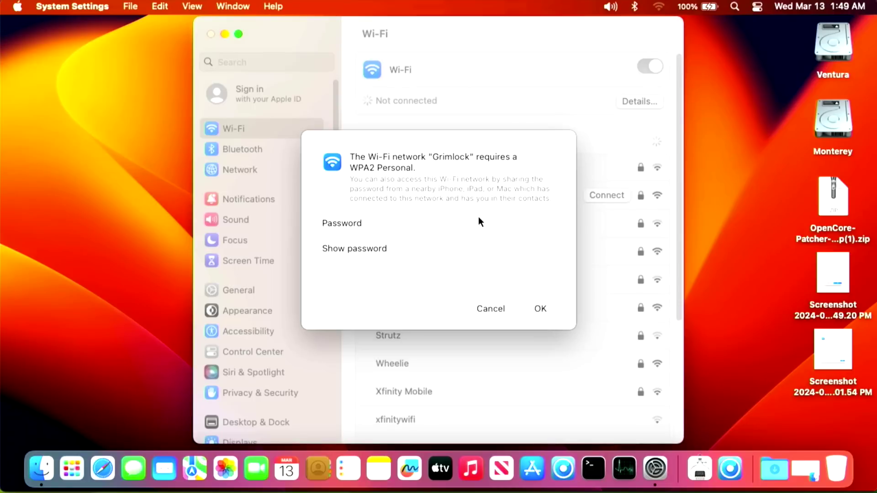
pyautogui.click(544, 305)
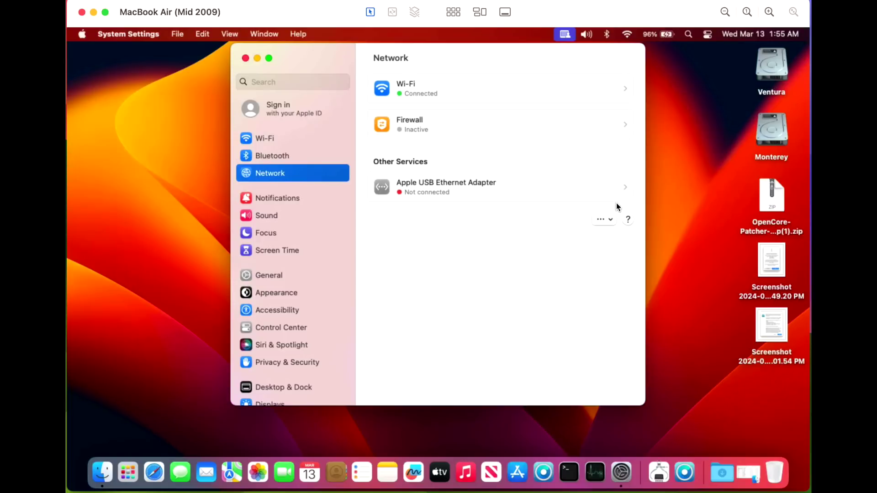
# - Open the Apple USB Ethernet Adapter's connection details on the Network page
pyautogui.click(617, 89)
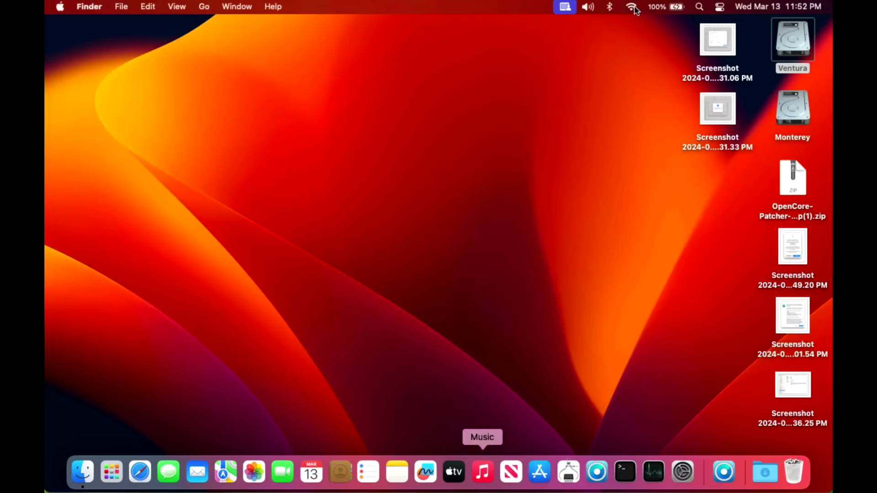
pyautogui.click(633, 8)
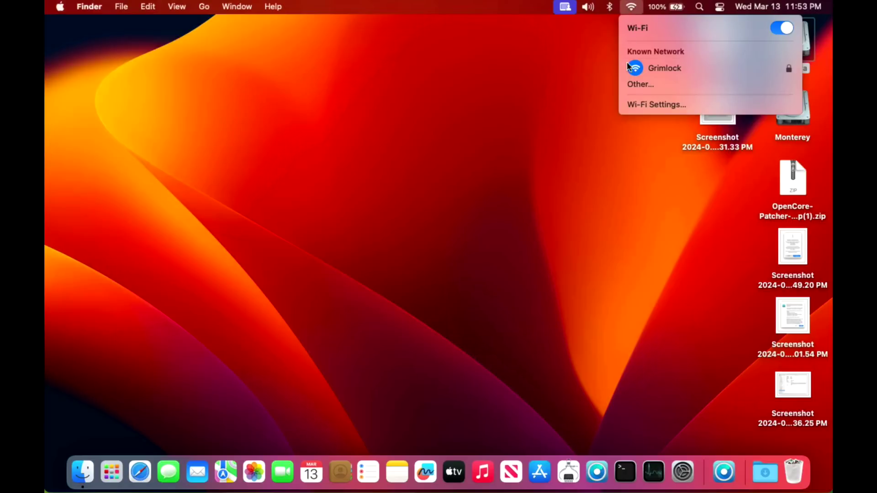
pyautogui.click(630, 87)
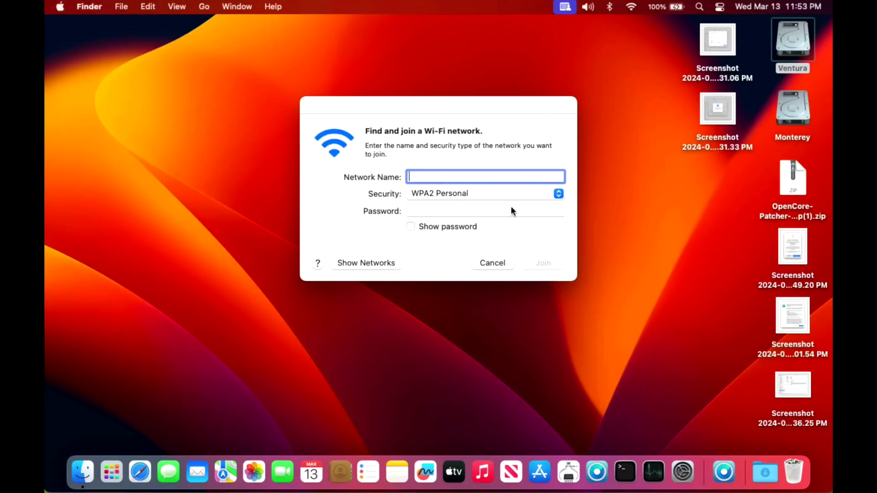
pyautogui.press('Escape')
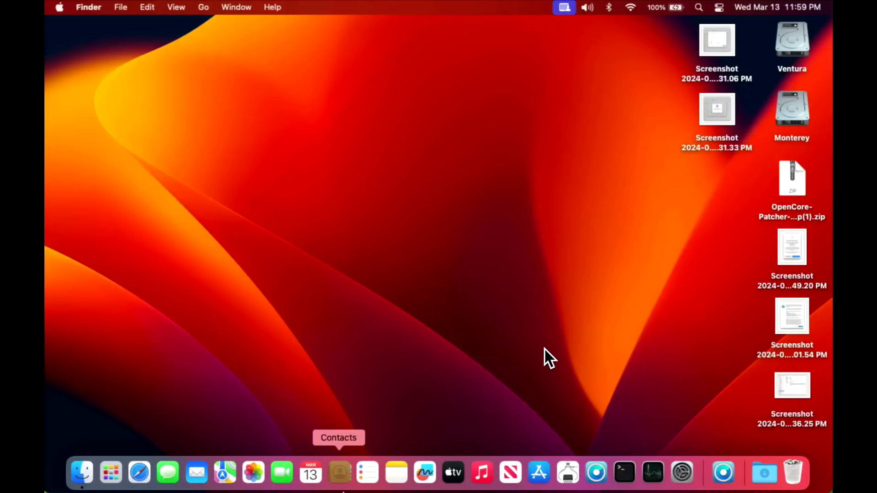
# - Check the detailed Wi-Fi information for the Grimlock connection from the menu-bar Wi-Fi icon
pyautogui.click(634, 8)
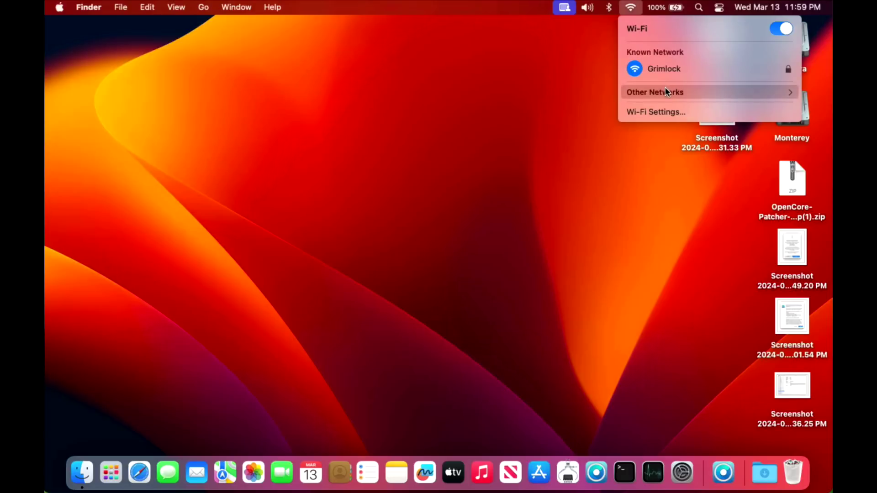
pyautogui.click(632, 8)
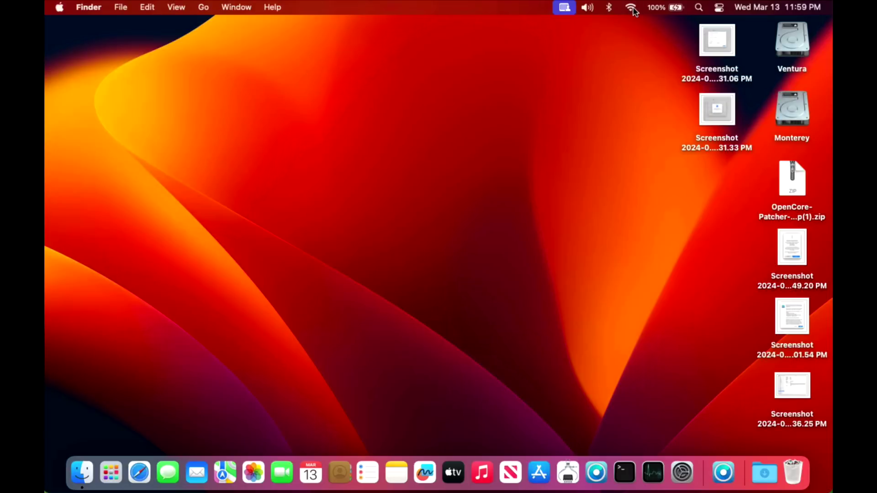
pyautogui.keyDown('alt'); pyautogui.click(632, 9); pyautogui.keyUp('alt')
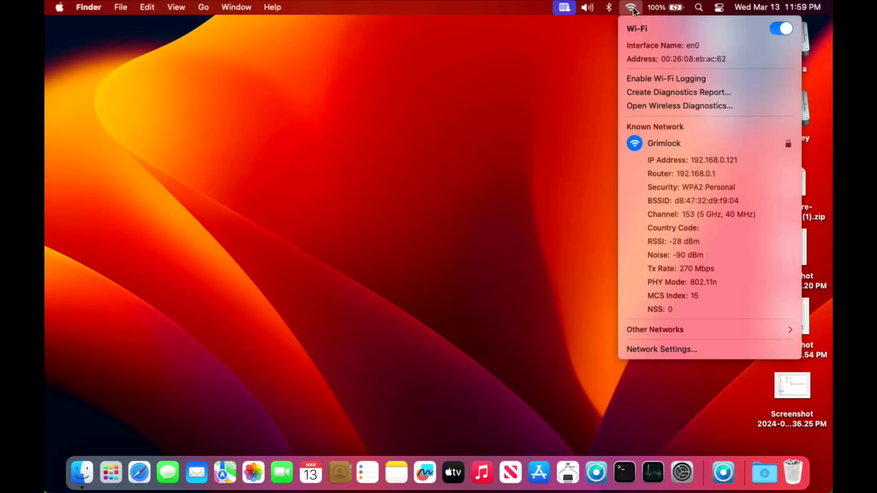
pyautogui.click(569, 157)
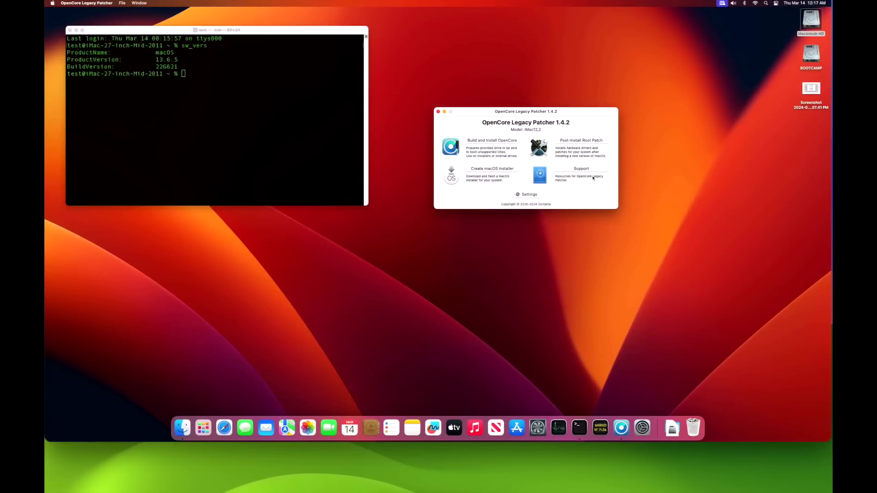
pyautogui.click(581, 140)
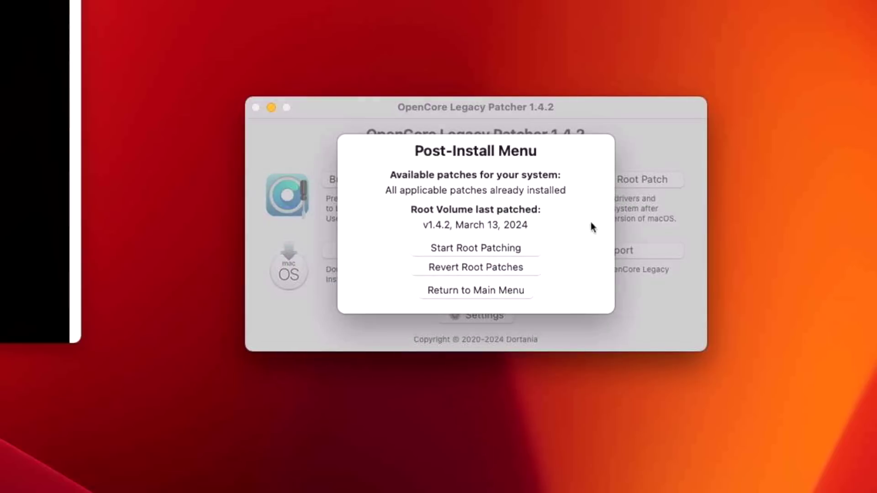
pyautogui.click(461, 299)
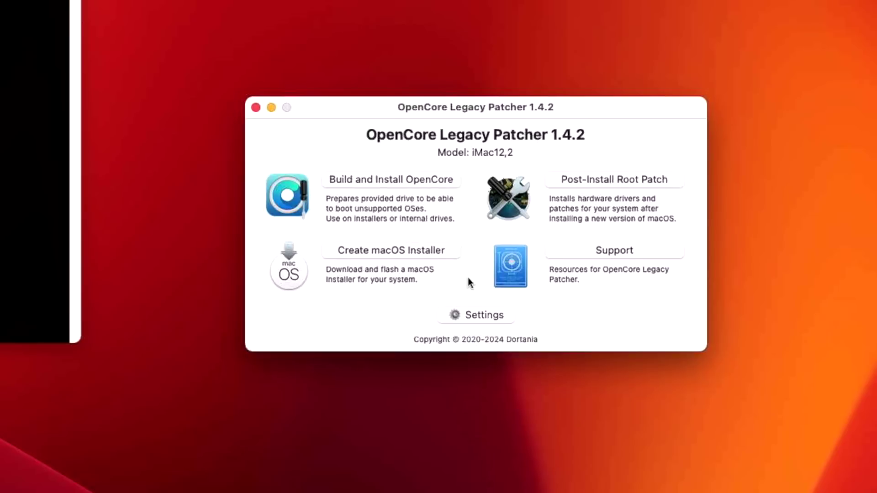